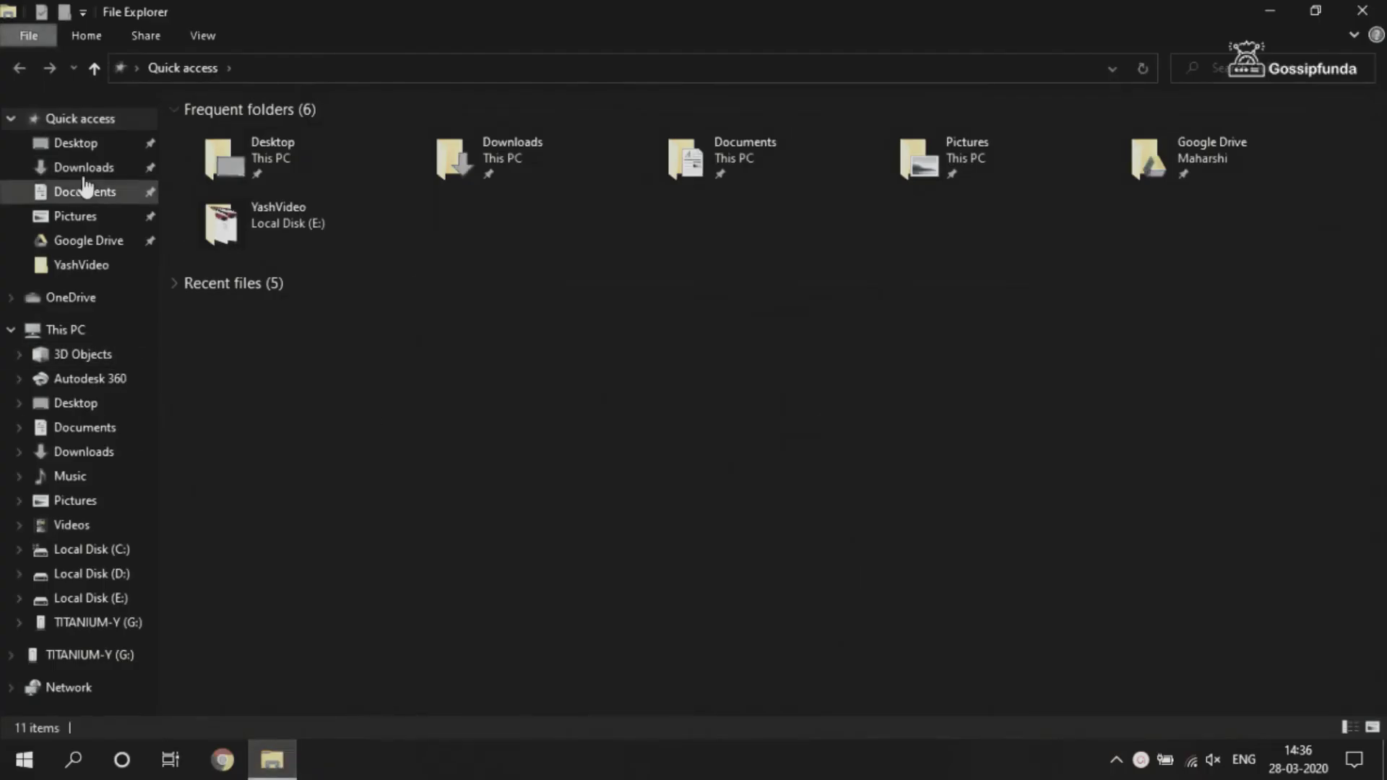
# Step: Bring up the Format dialog for the TITANIUM-Y (G:) drive from This PC
pyautogui.click(65, 330)
pyautogui.click(593, 364)
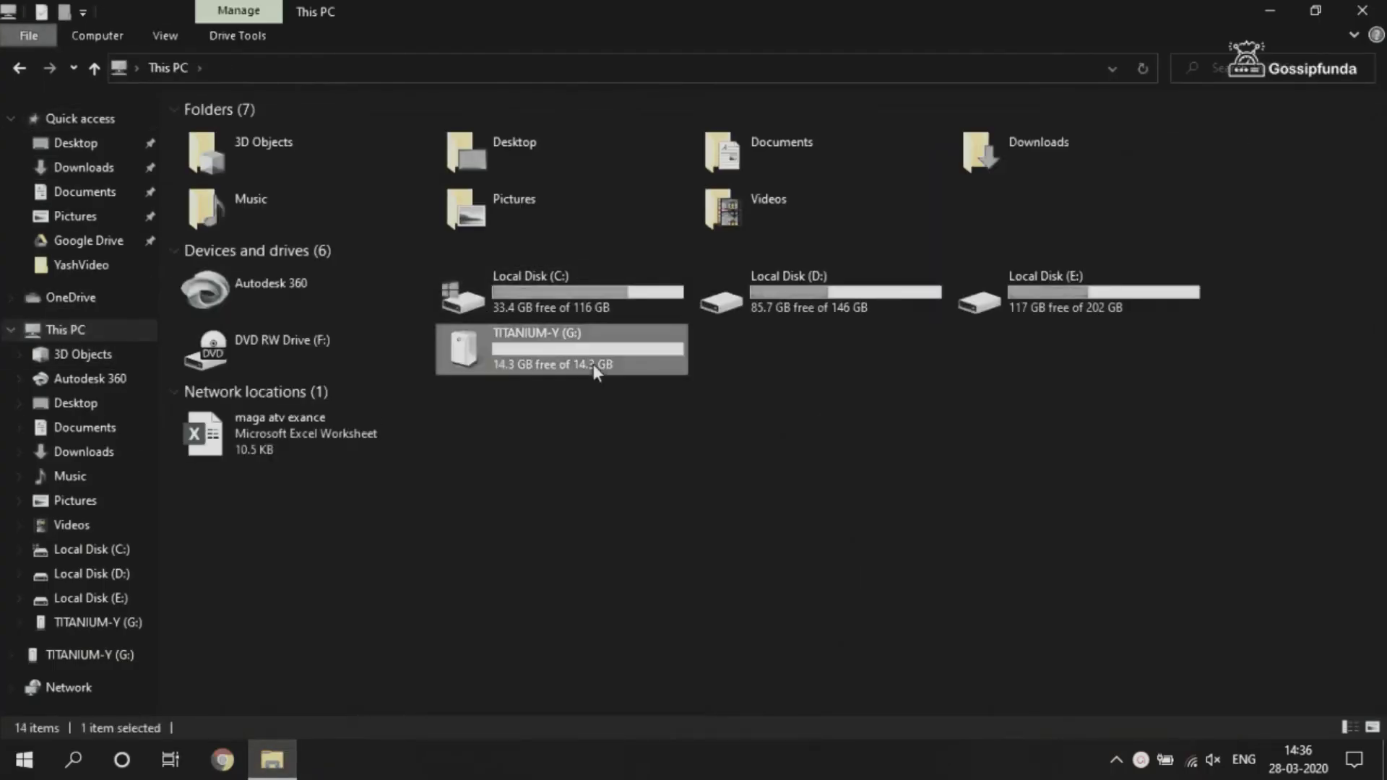
pyautogui.rightClick(593, 364)
pyautogui.click(712, 566)
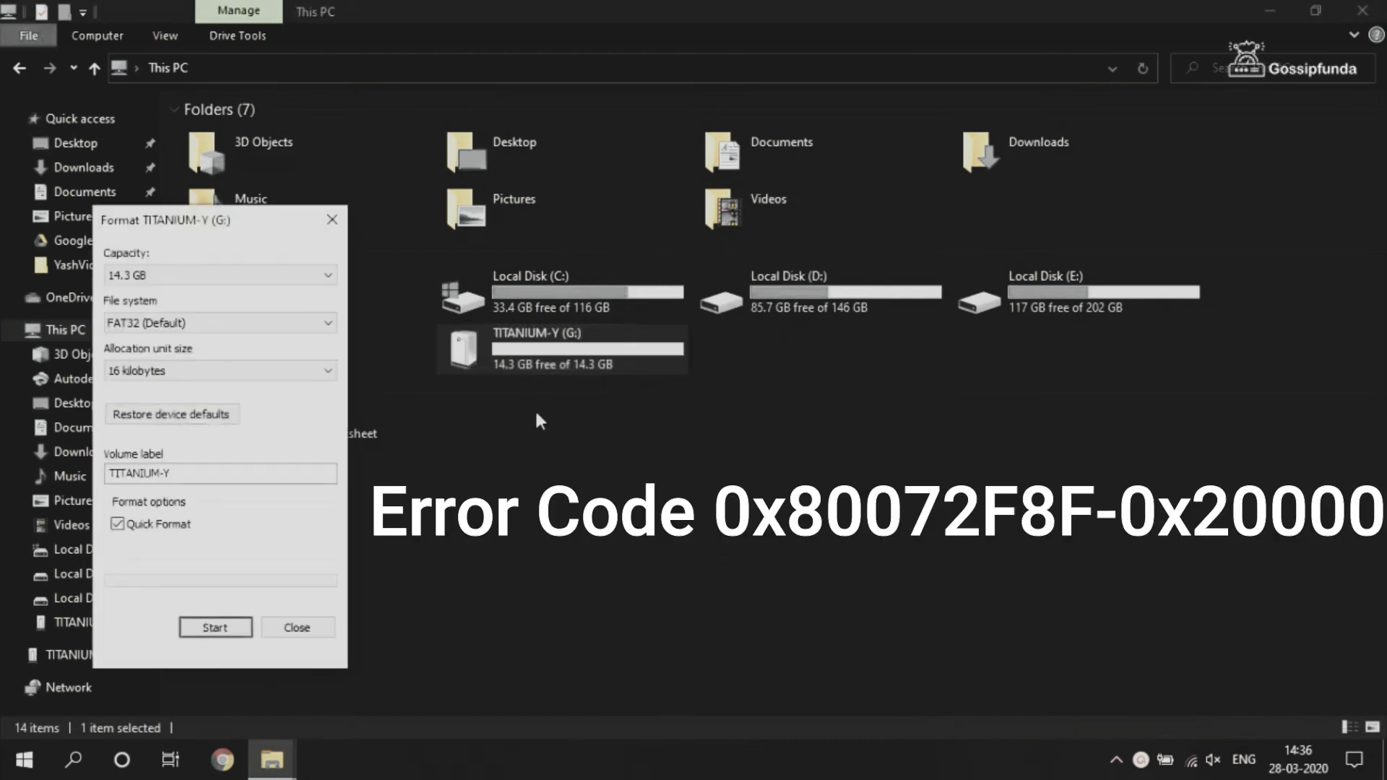
# Step: Quick-format the drive as FAT32, confirming the data erase and the completion message
pyautogui.click(294, 322)
pyautogui.click(294, 352)
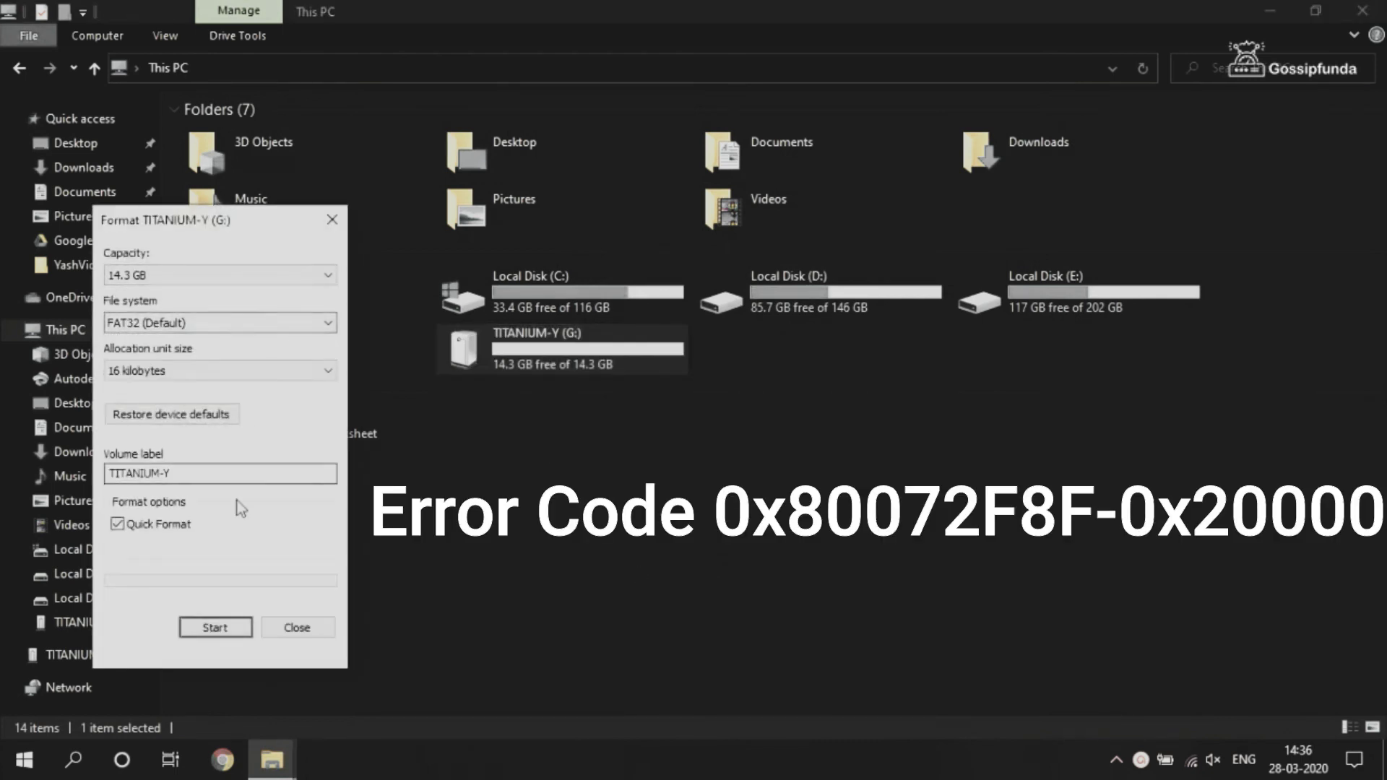
pyautogui.click(217, 629)
pyautogui.click(714, 380)
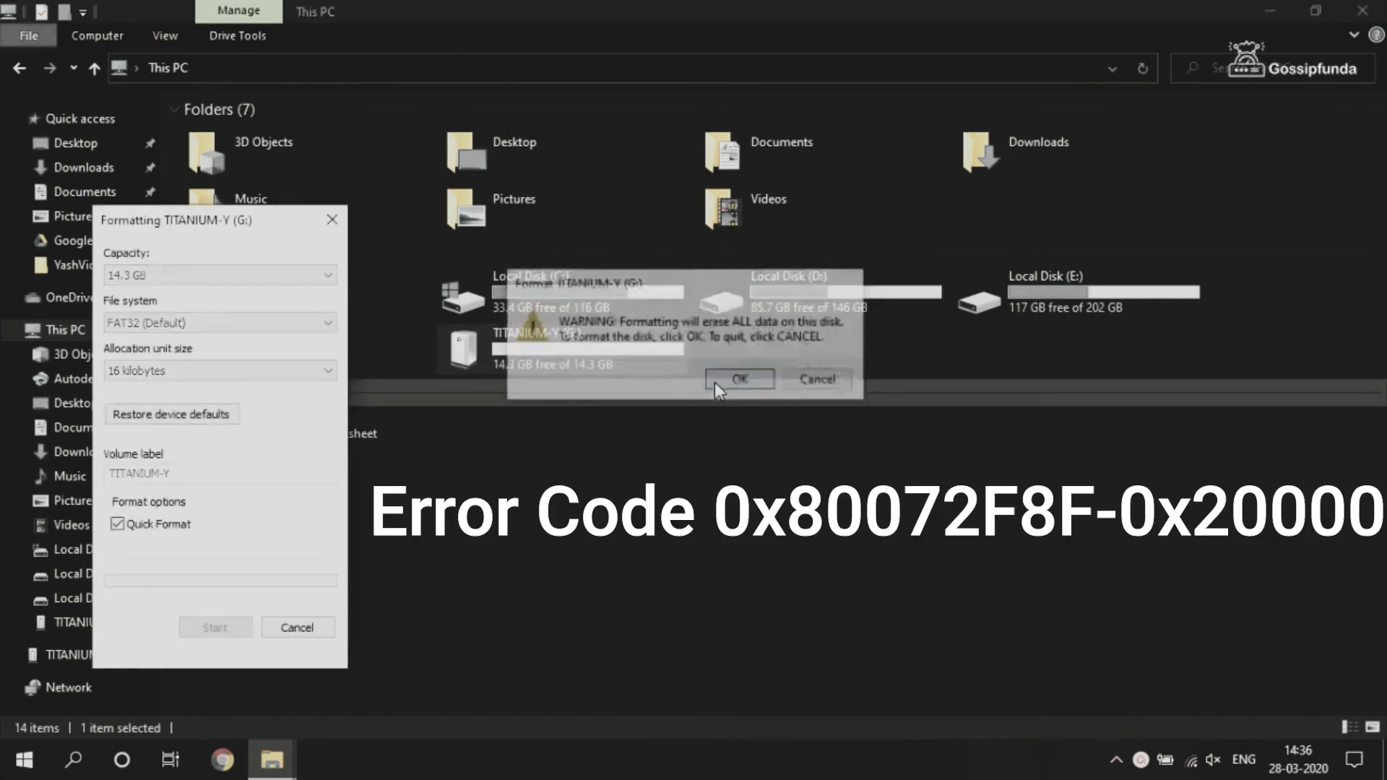
pyautogui.click(817, 375)
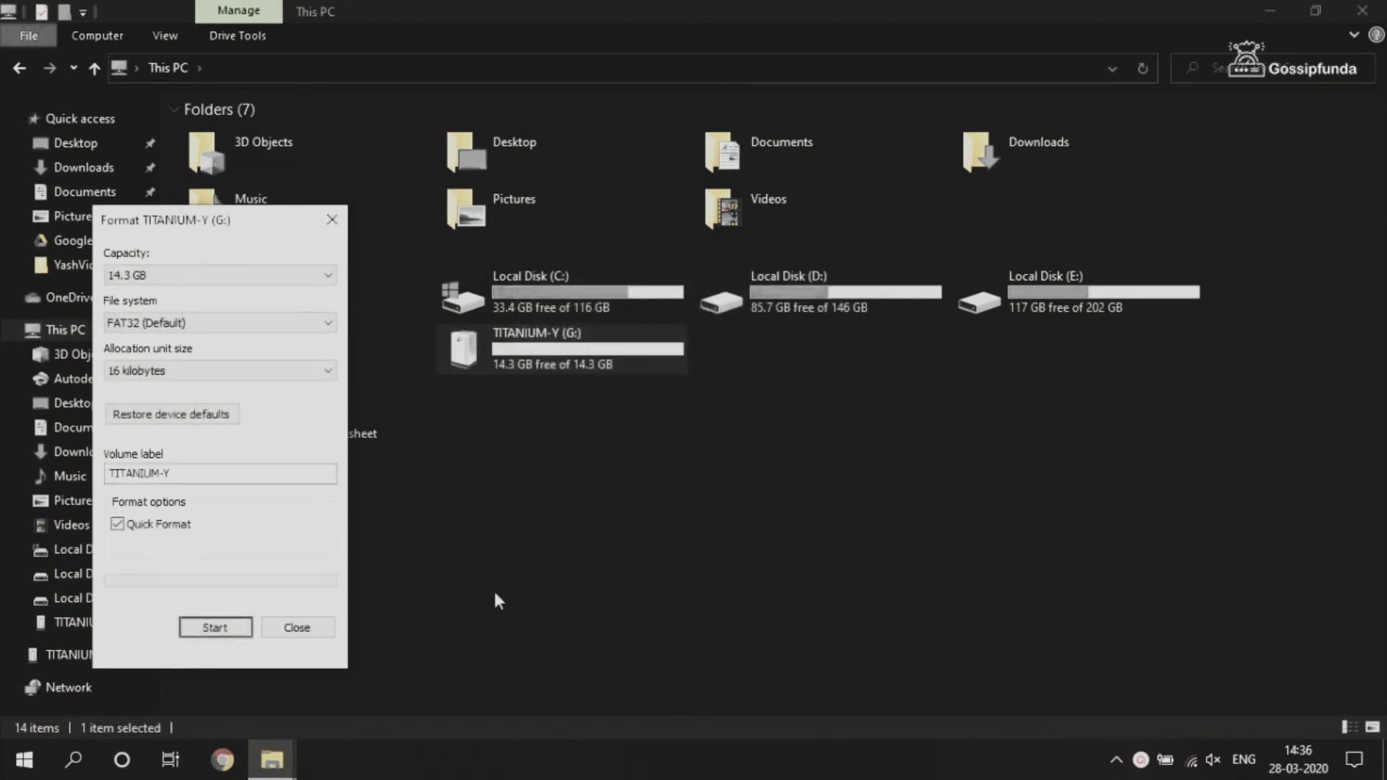
pyautogui.click(332, 220)
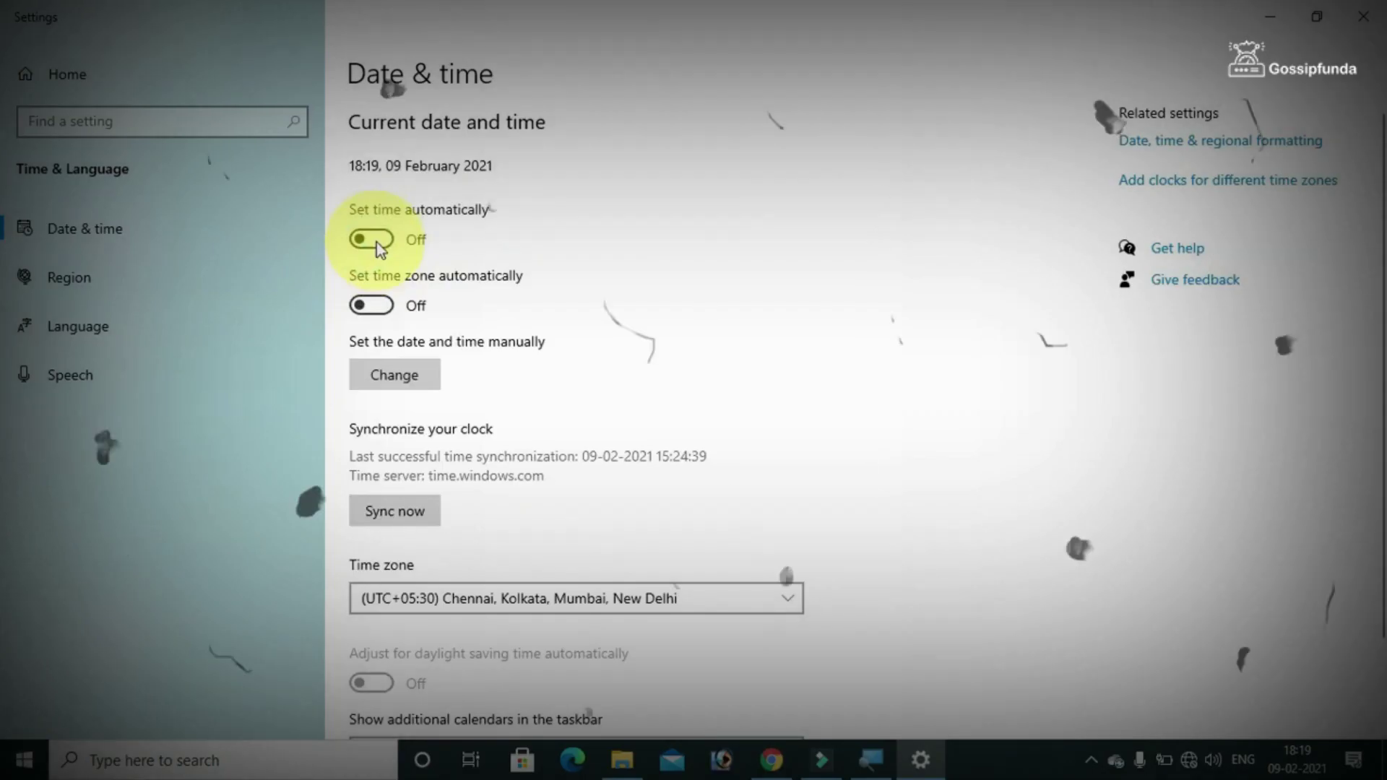
# Step: Leave Set time automatically off and bring up the manual date-and-time dialog
pyautogui.click(374, 238)
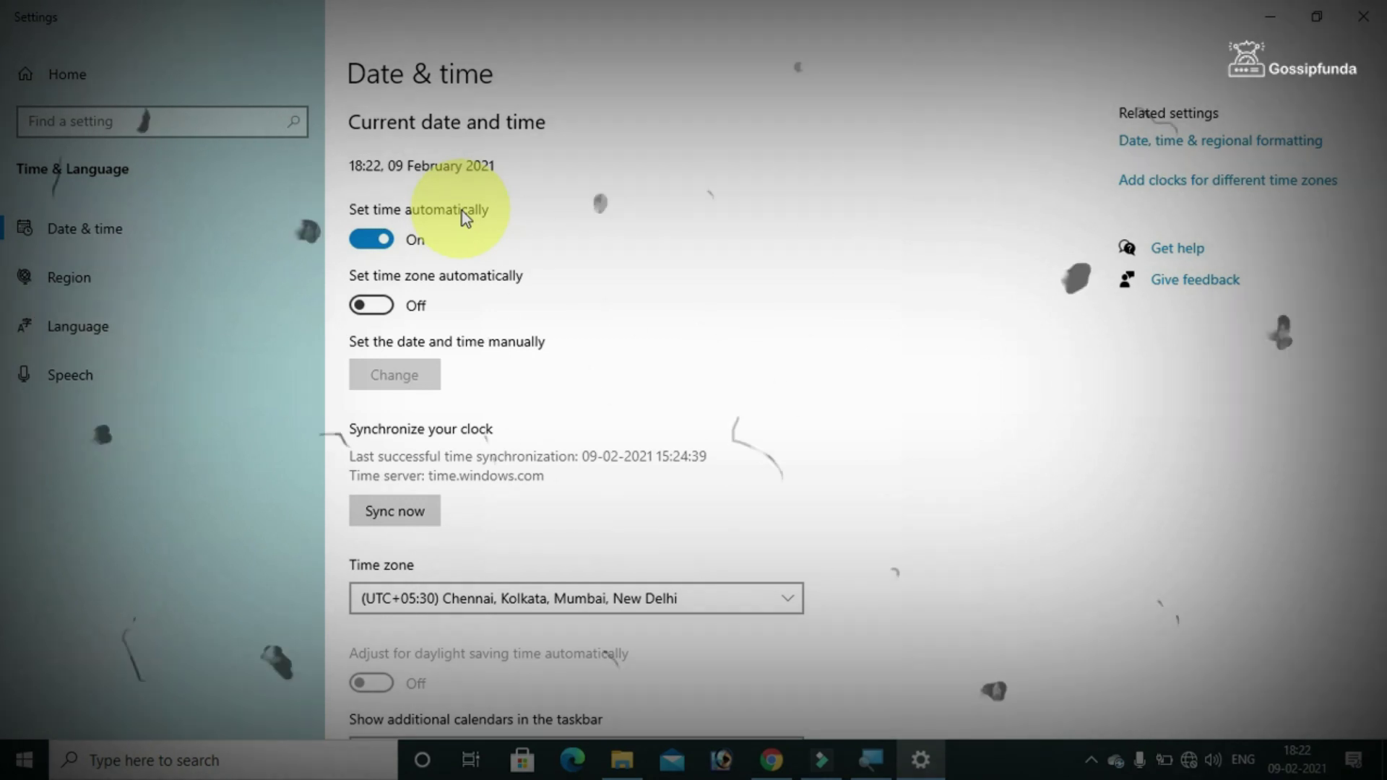
pyautogui.click(381, 240)
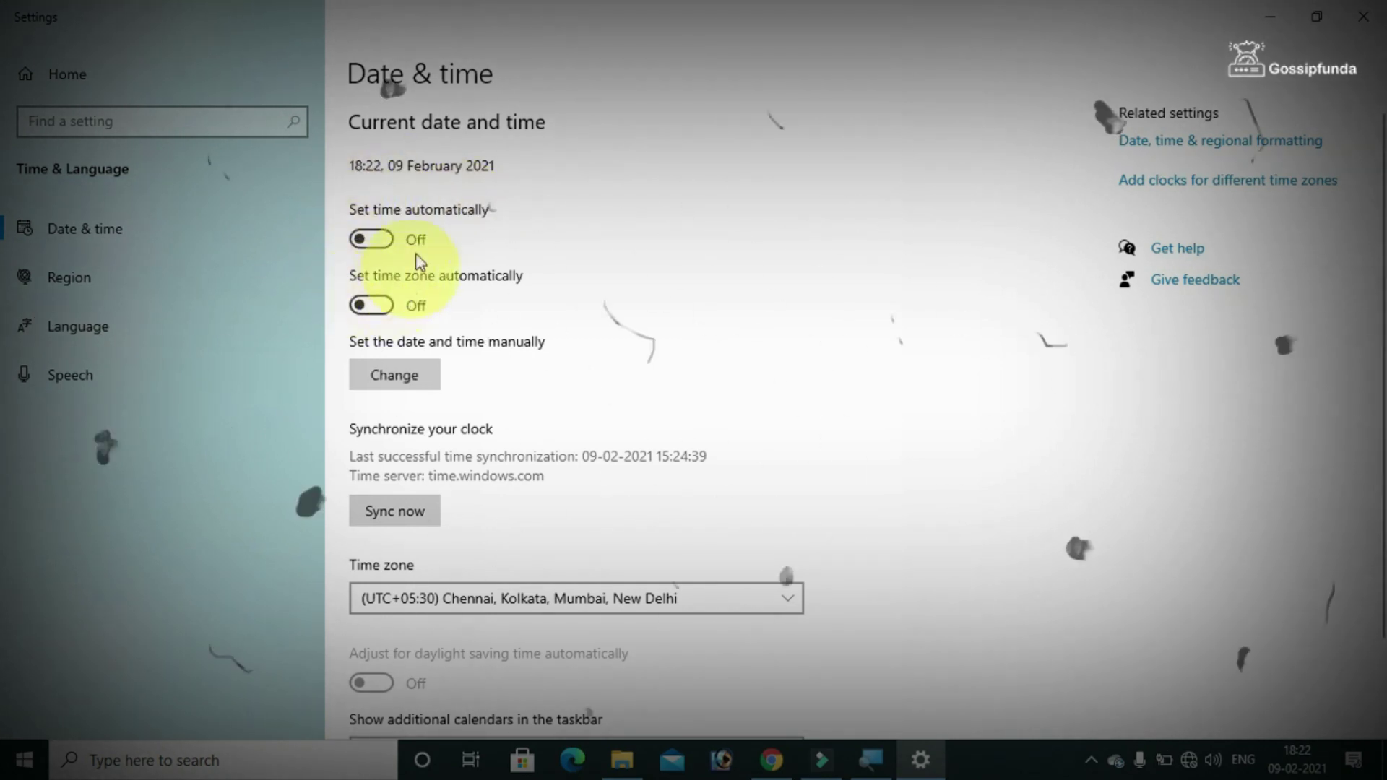
pyautogui.click(379, 242)
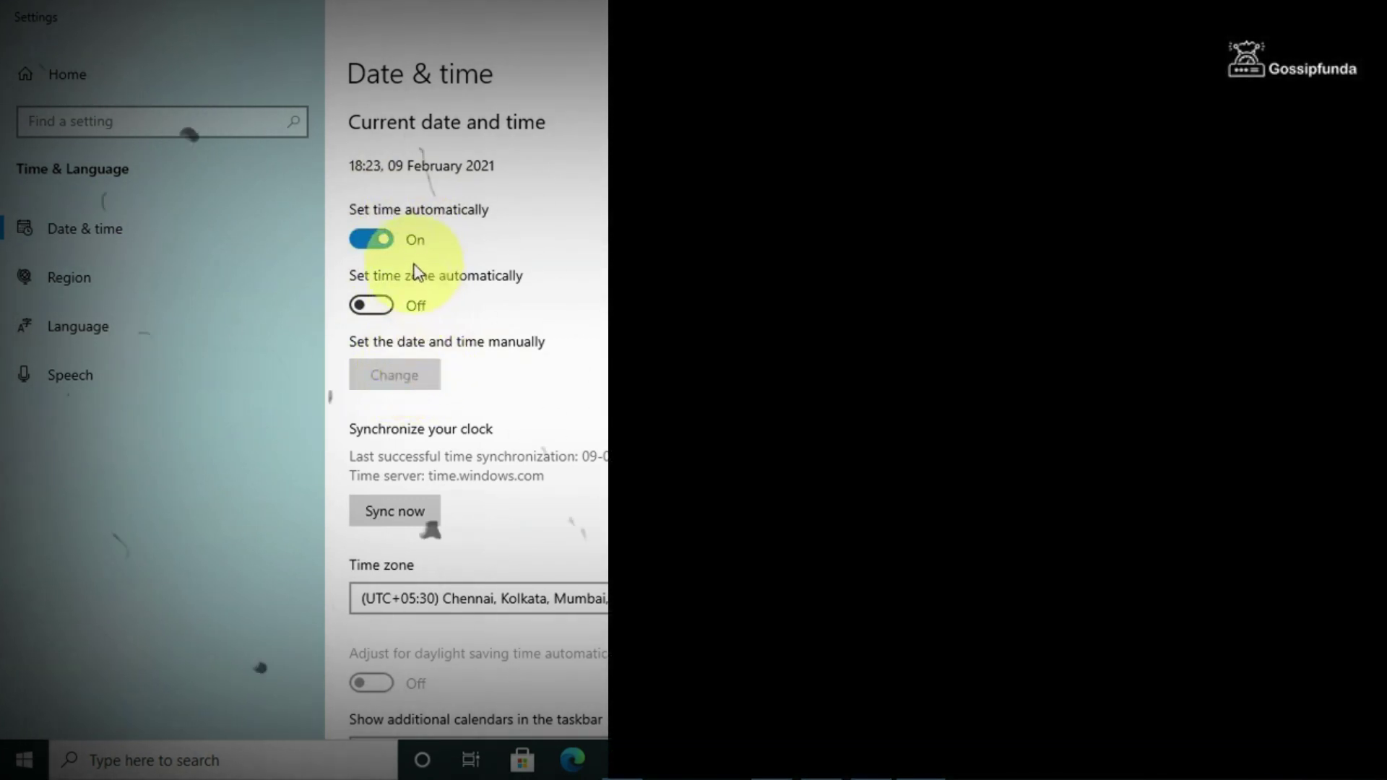
pyautogui.click(378, 235)
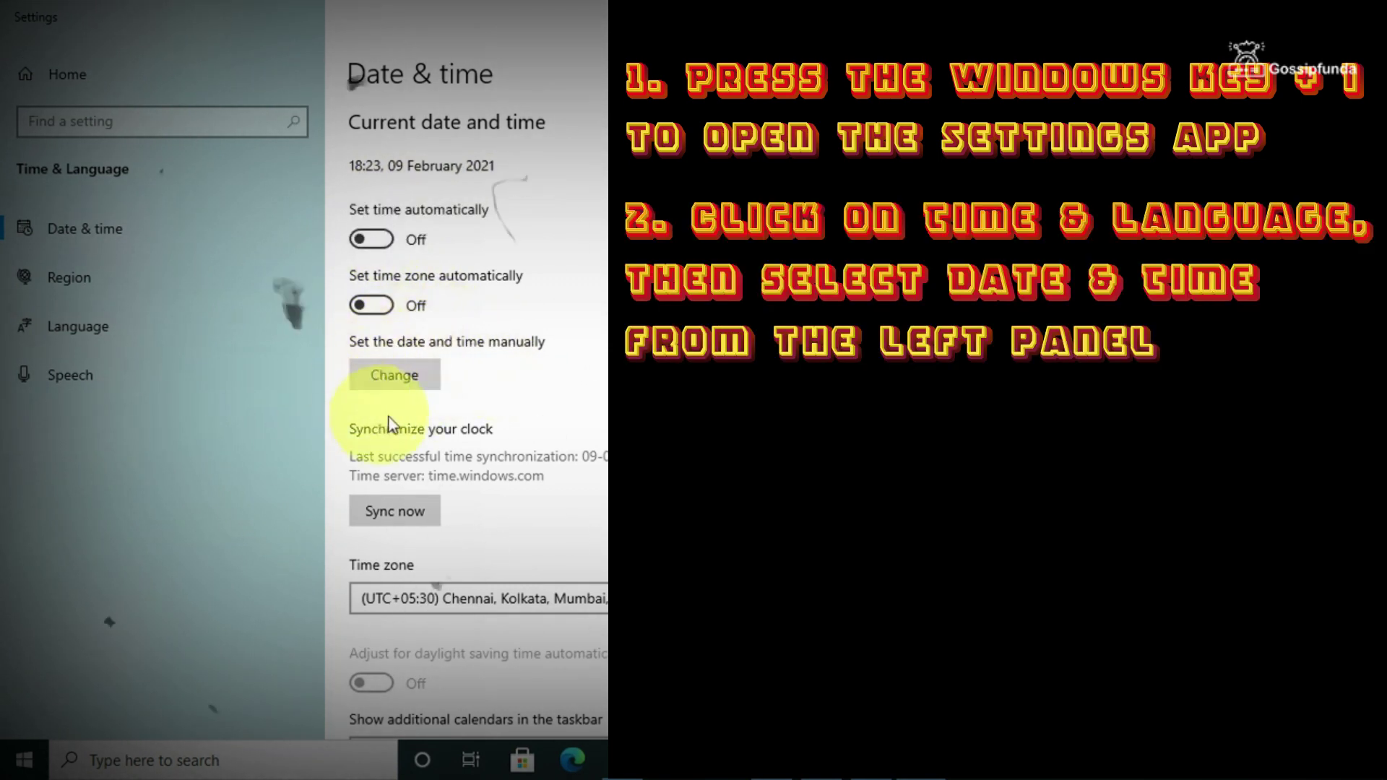
pyautogui.click(403, 379)
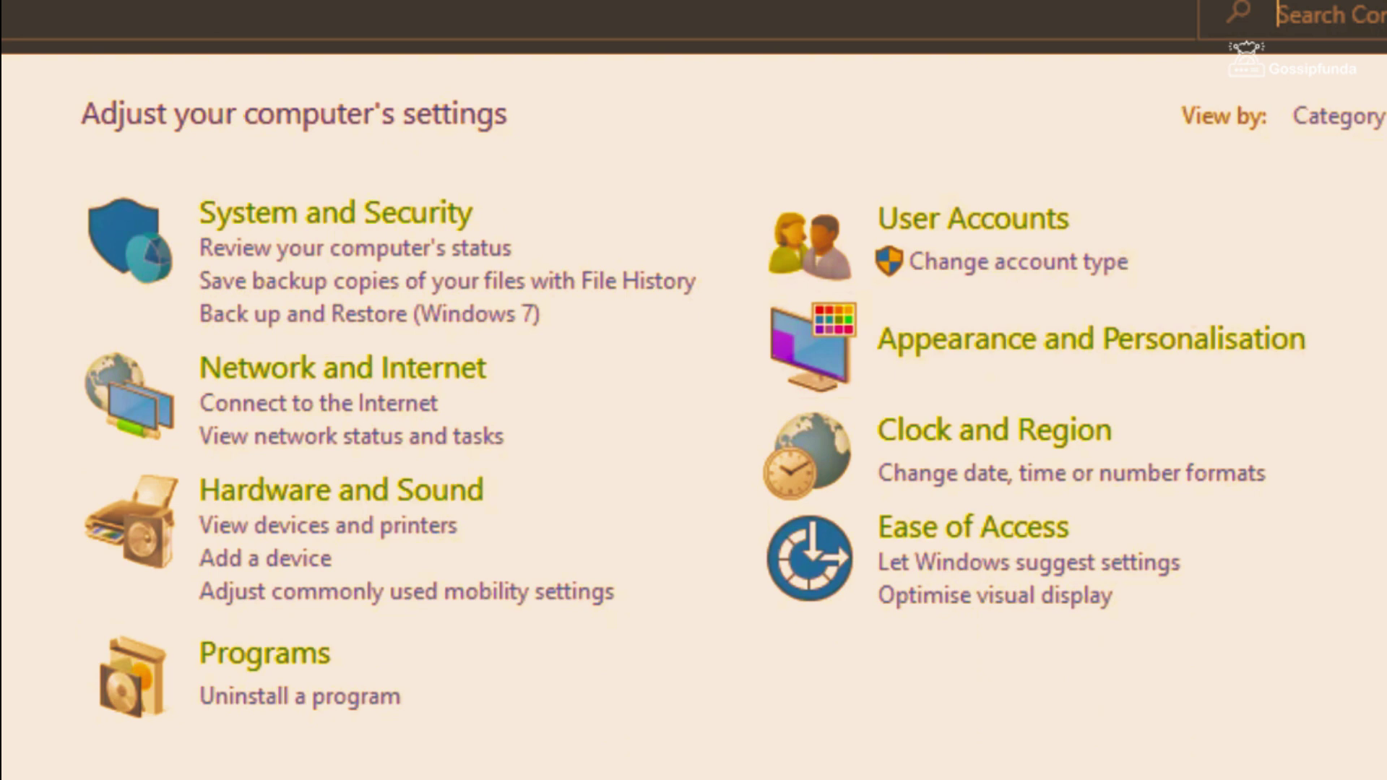
# Step: Show Control Panel items as large icons and go to Windows Defender Firewall
pyautogui.click(1344, 117)
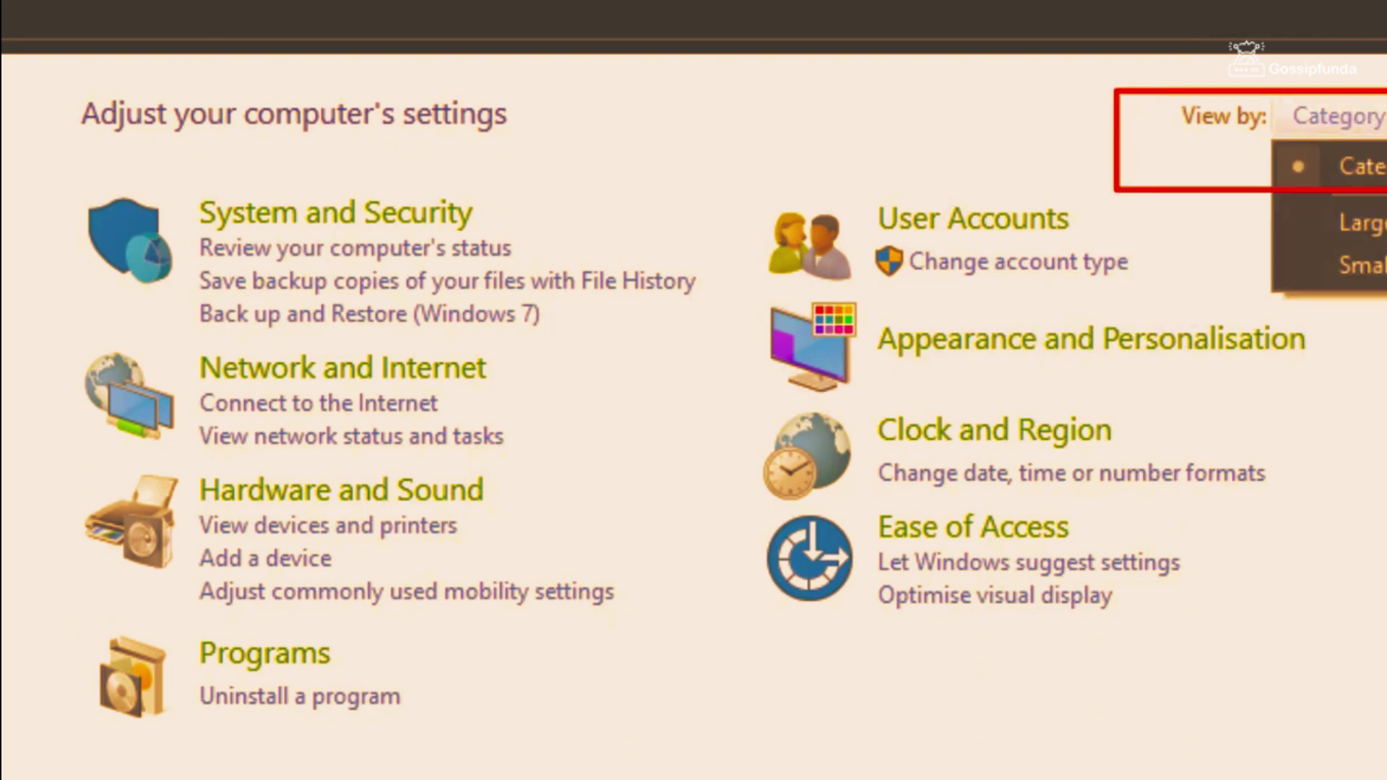
pyautogui.click(1355, 222)
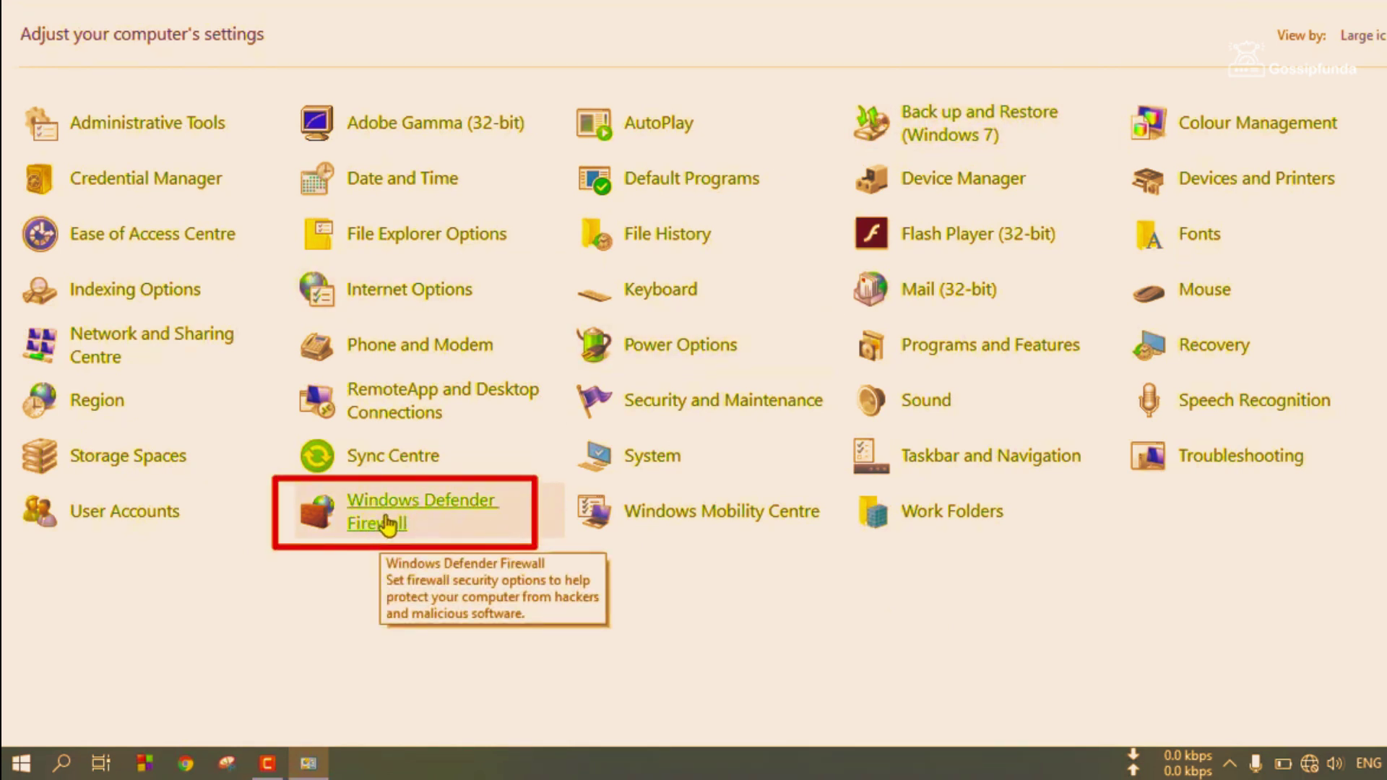
pyautogui.click(442, 521)
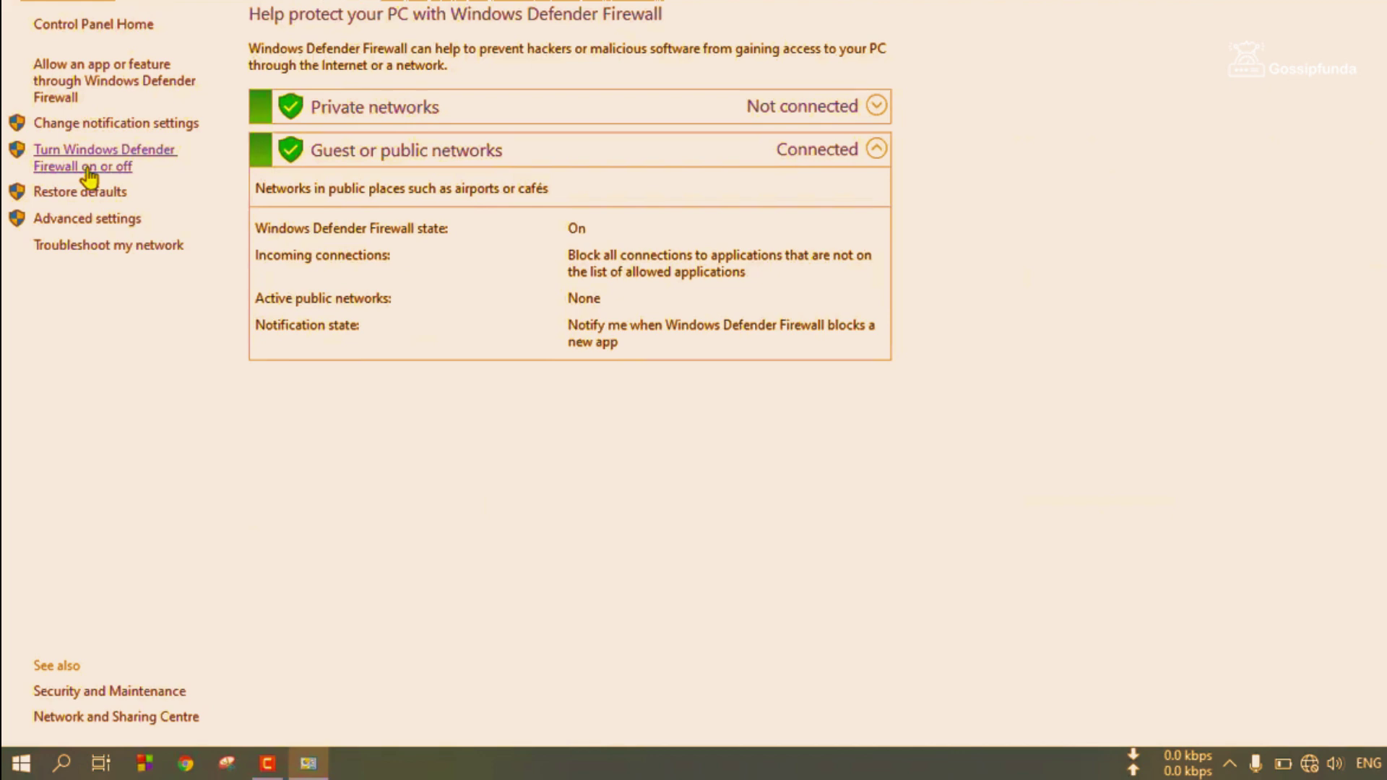
# Step: Turn Windows Defender Firewall off for private and public networks, then return to the firewall overview
pyautogui.click(90, 177)
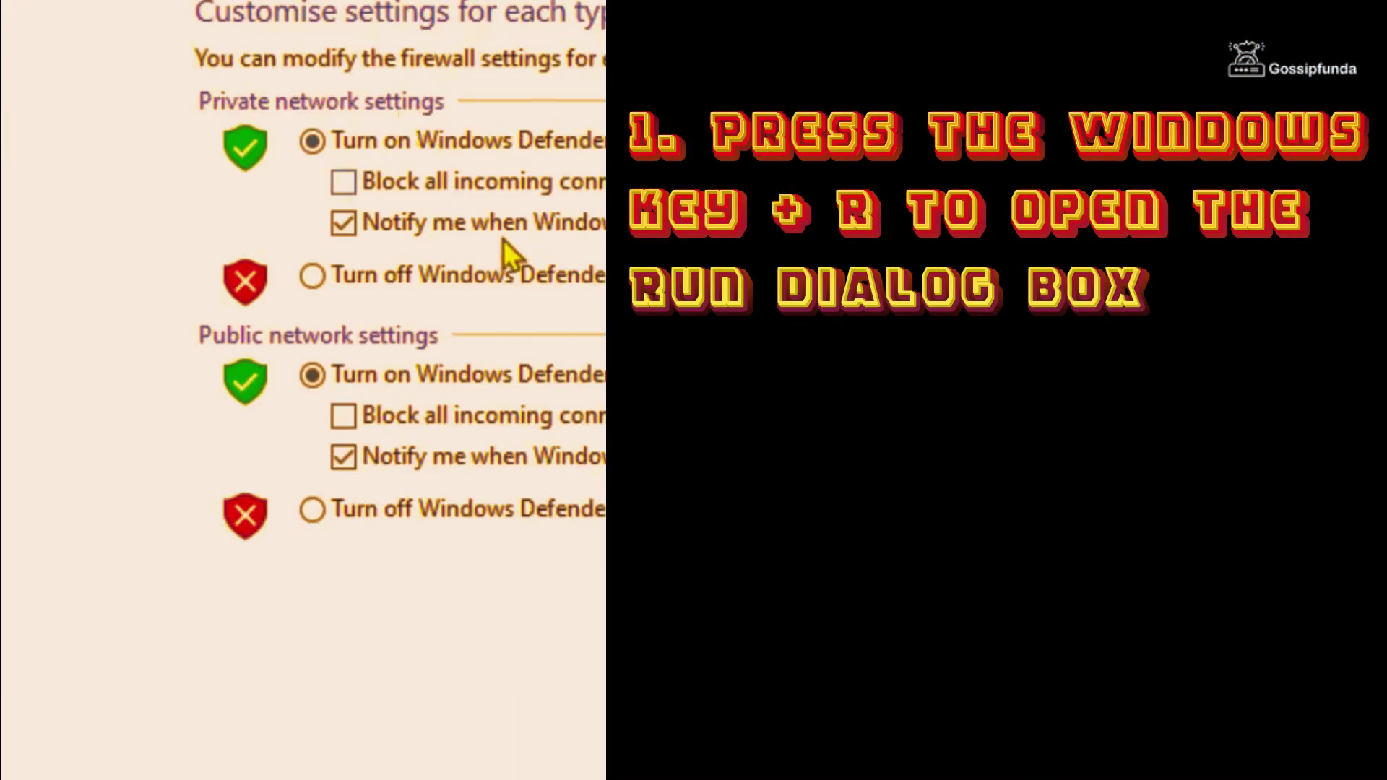
pyautogui.click(312, 277)
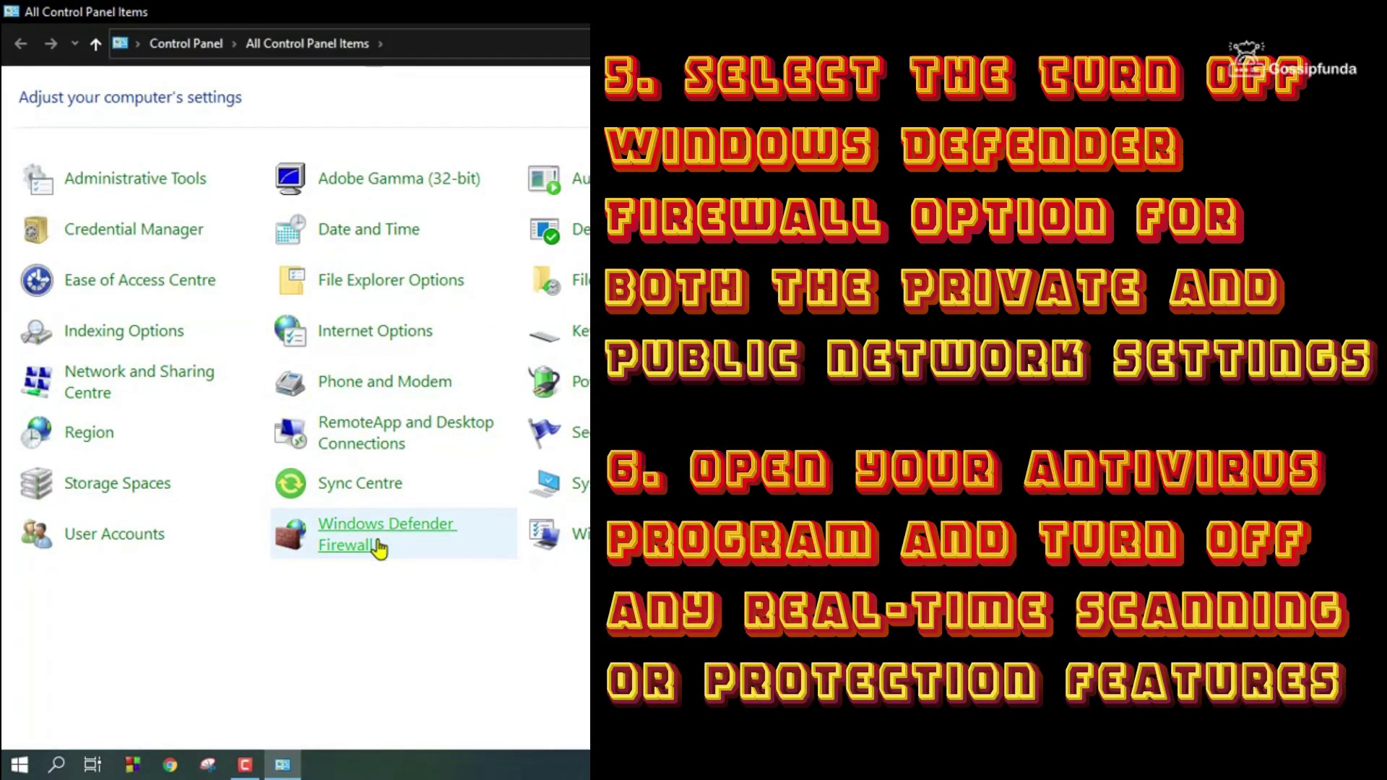
pyautogui.click(372, 549)
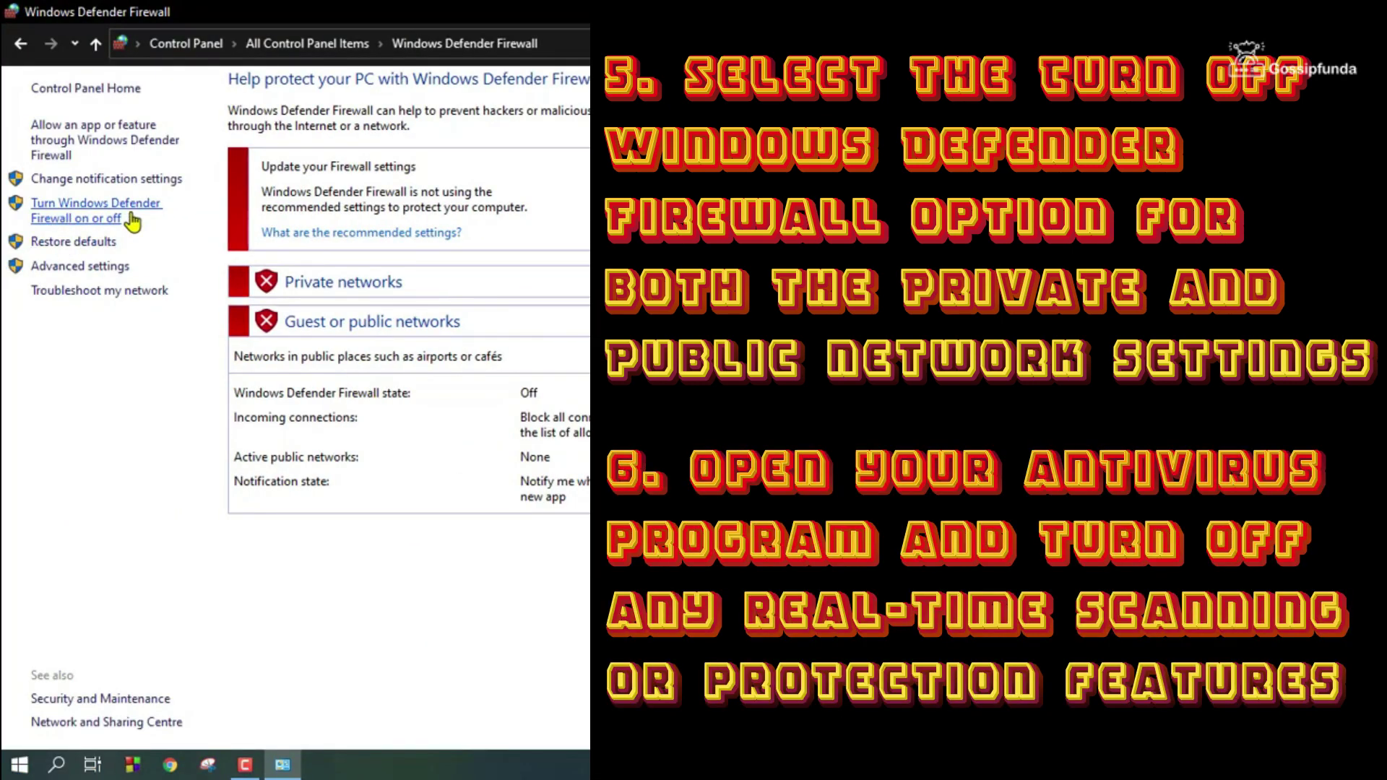
pyautogui.click(132, 221)
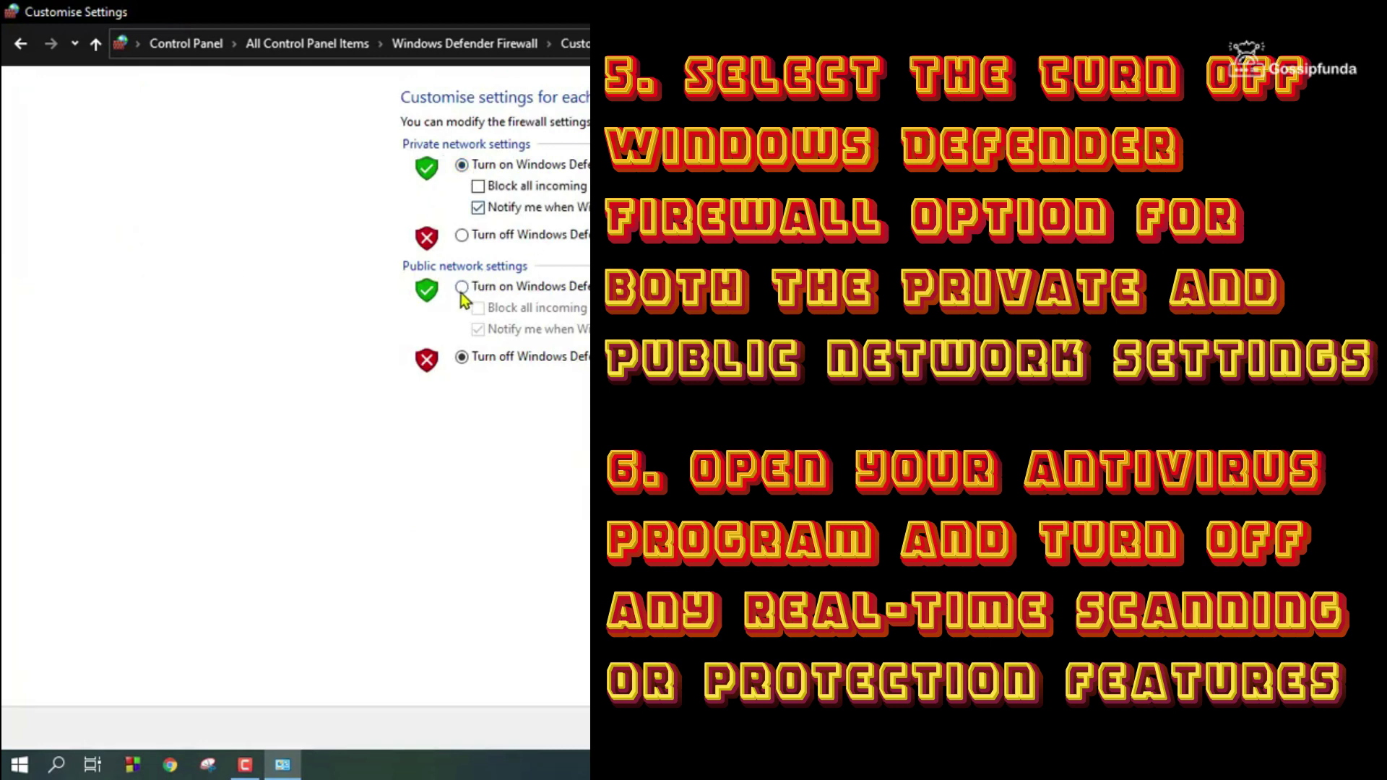
pyautogui.hotkey('alt', 'Left')
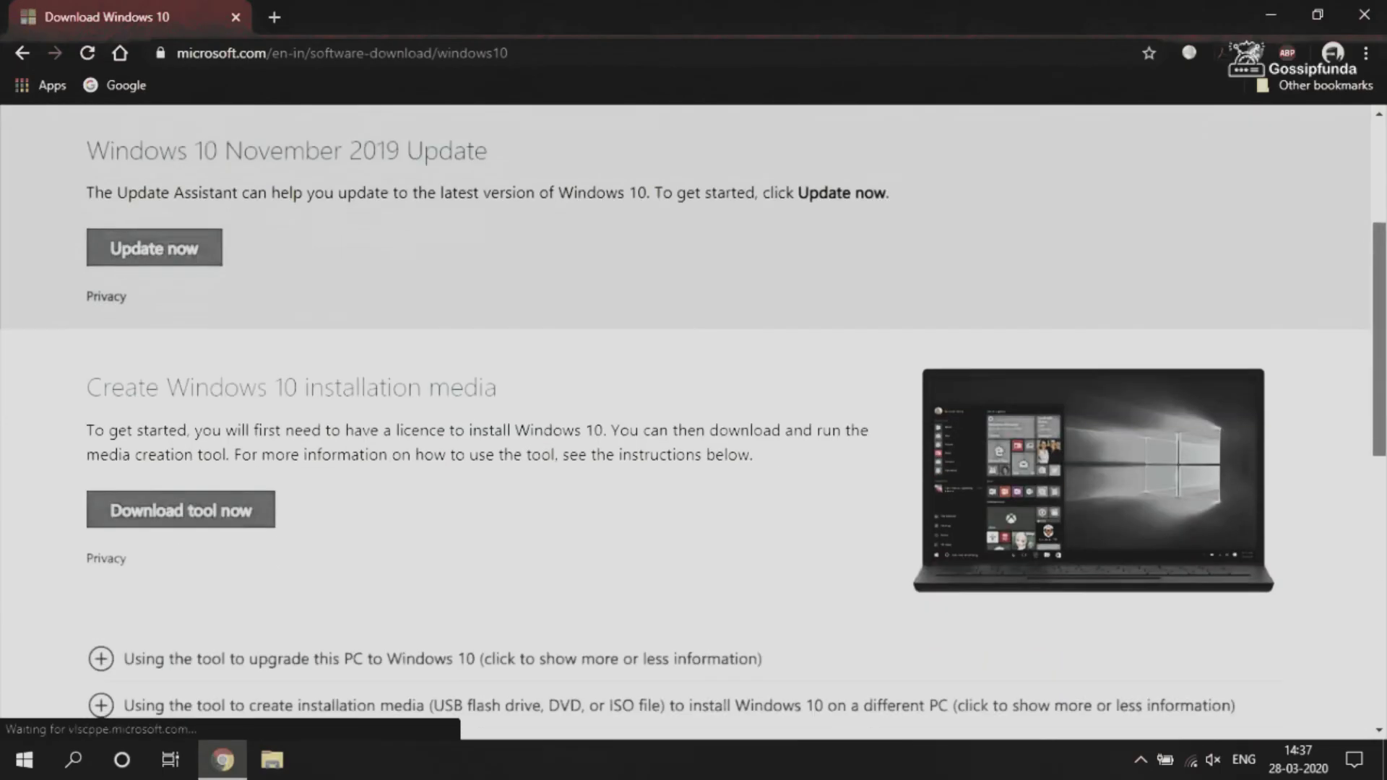
pyautogui.scroll(-1, 1100, 278)
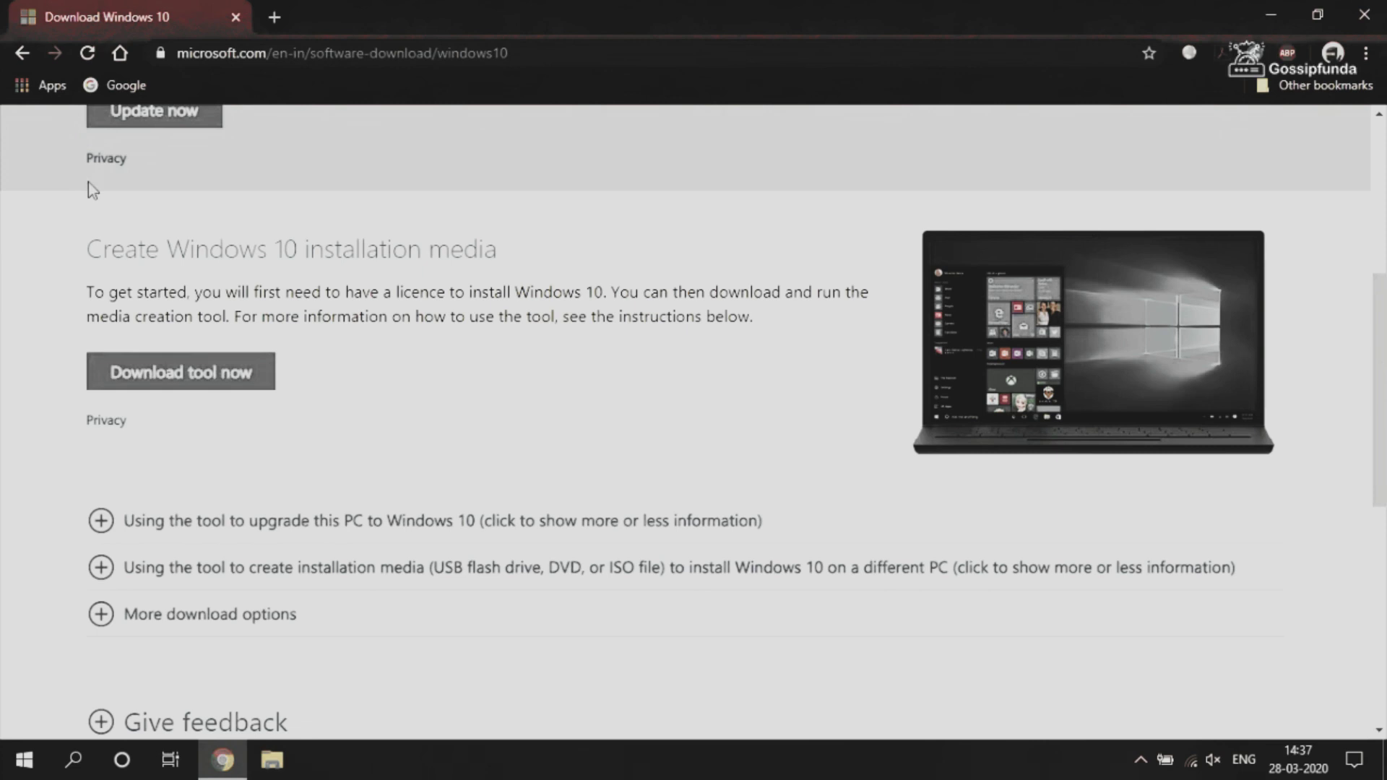
# Step: Download the media creation tool and launch the downloaded MediaCreationTool .exe
pyautogui.click(215, 388)
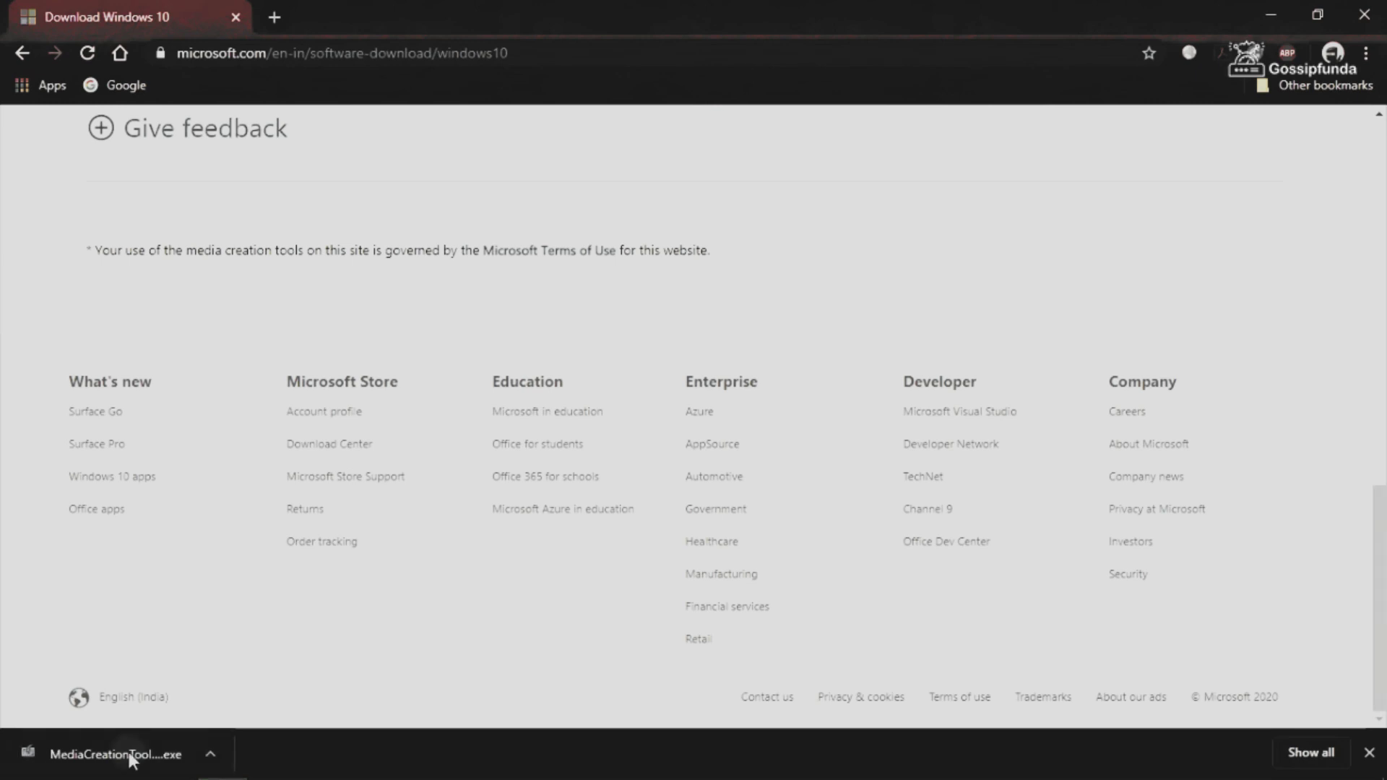
pyautogui.click(109, 754)
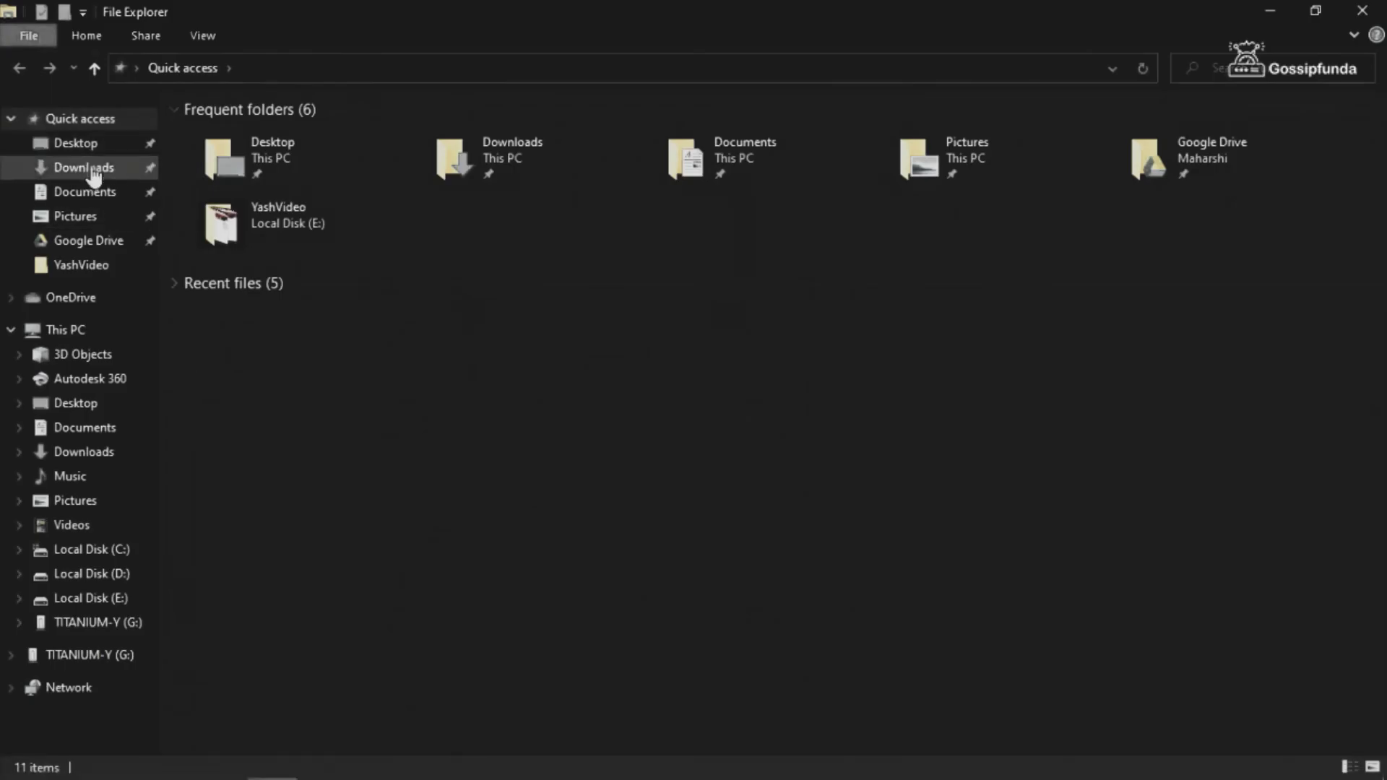
# Step: Run MediaCreationTool1909 from the Downloads folder as administrator
pyautogui.click(87, 174)
pyautogui.click(205, 182)
pyautogui.rightClick(206, 182)
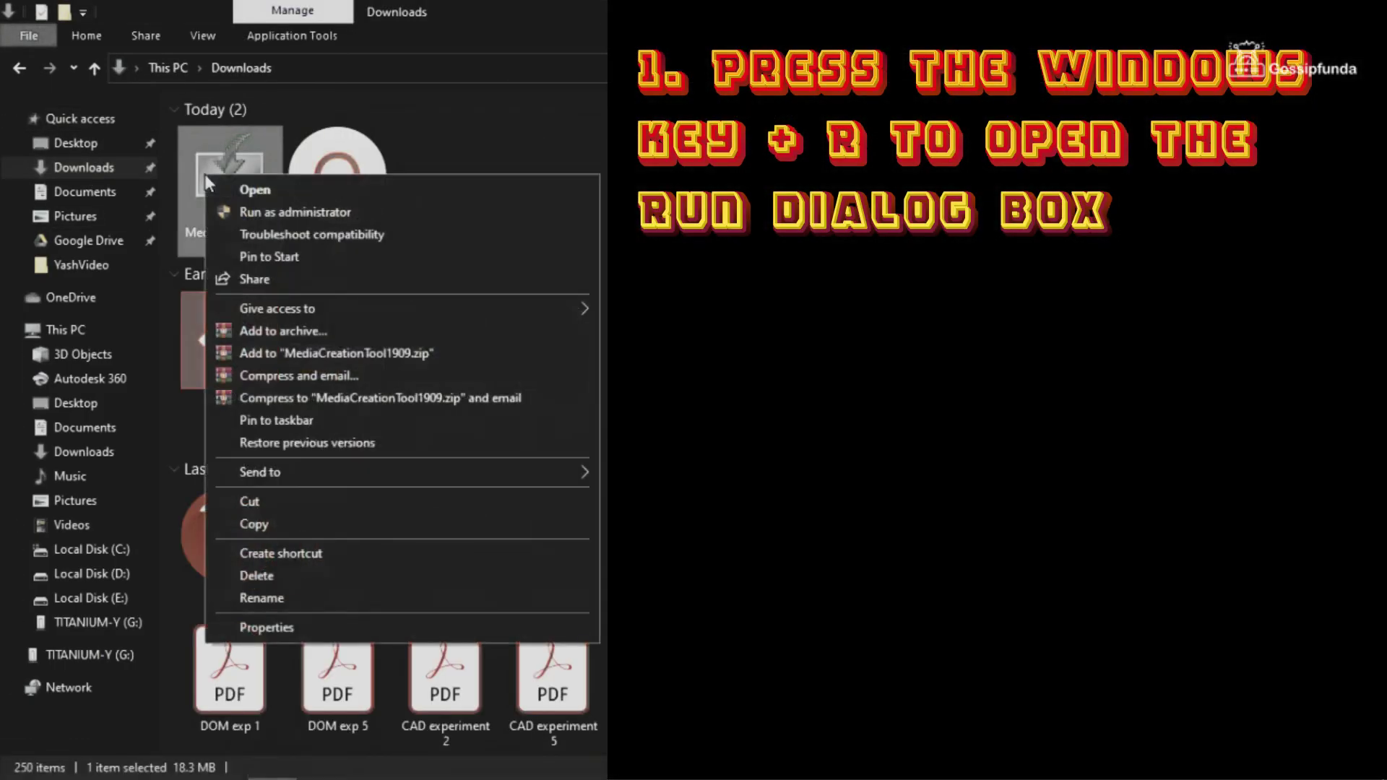
pyautogui.click(242, 211)
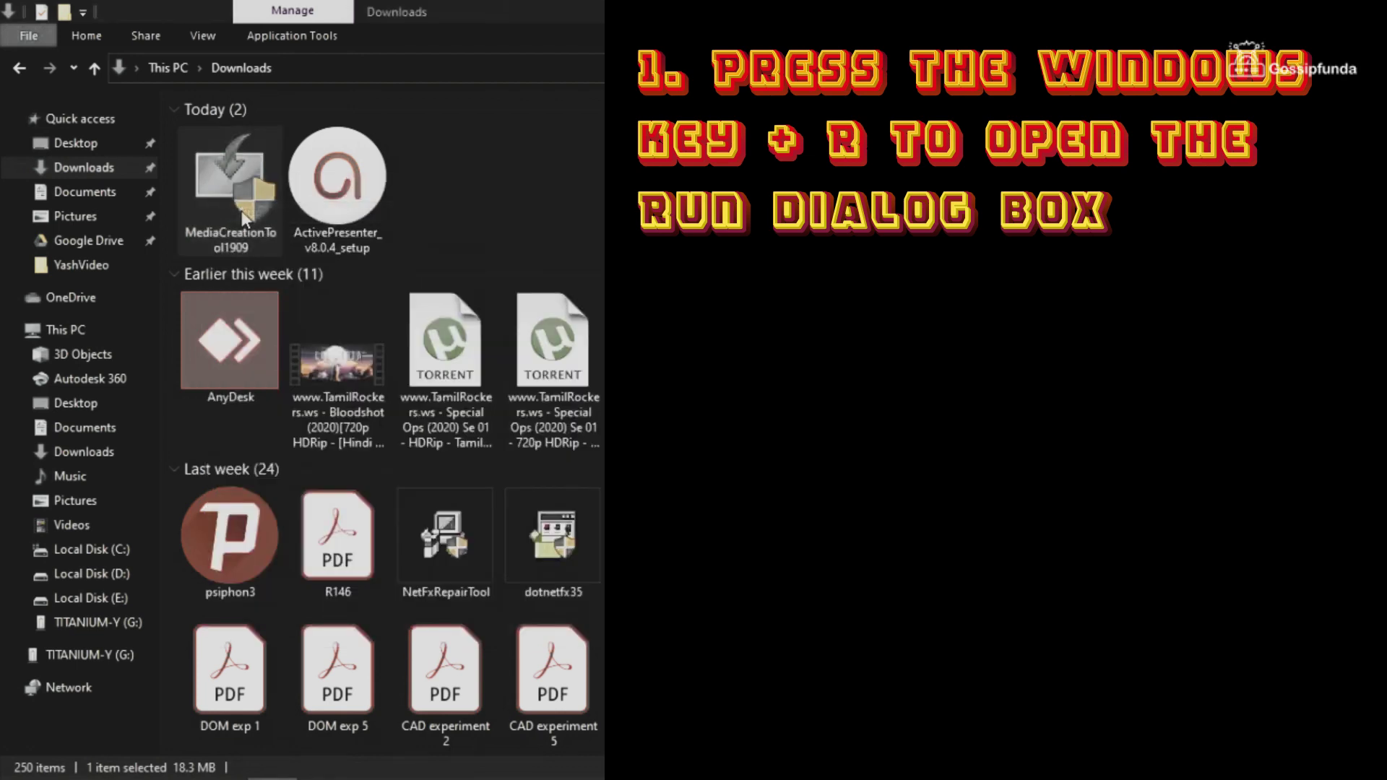